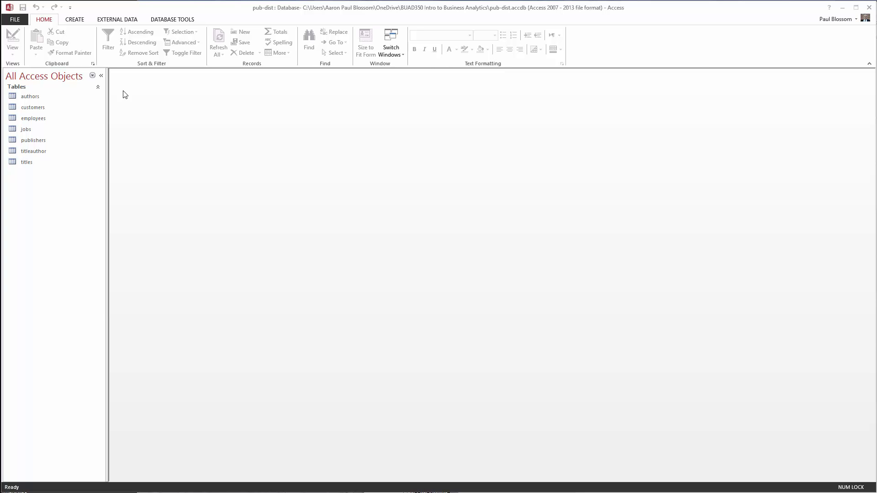
Create a new table, switch it to Design View, and save it with the name Orders.
left_click(75, 20)
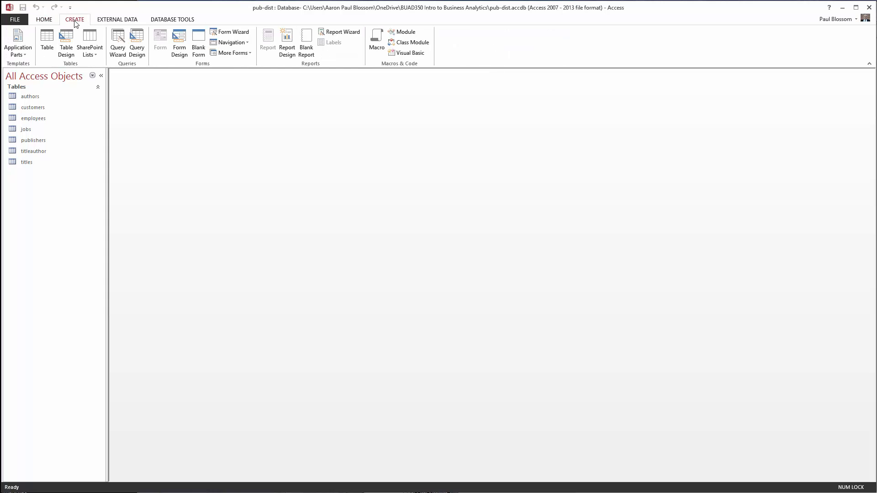
left_click(50, 43)
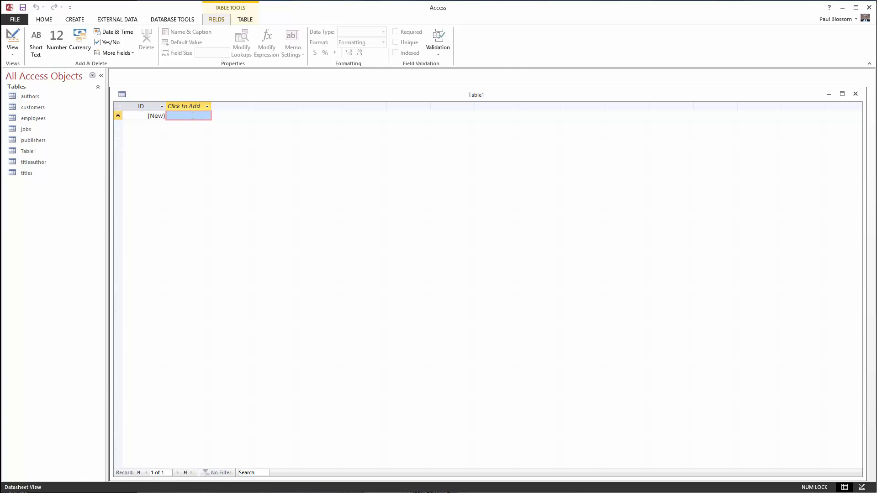
right_click(249, 97)
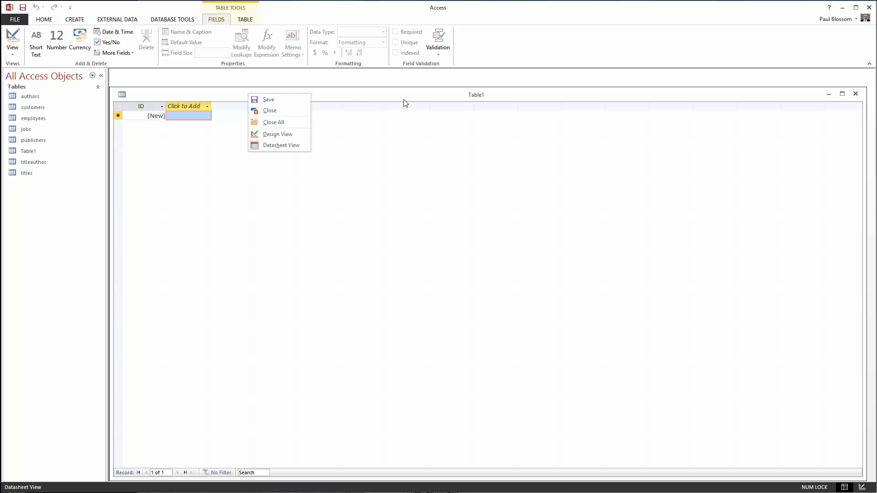
left_click(269, 134)
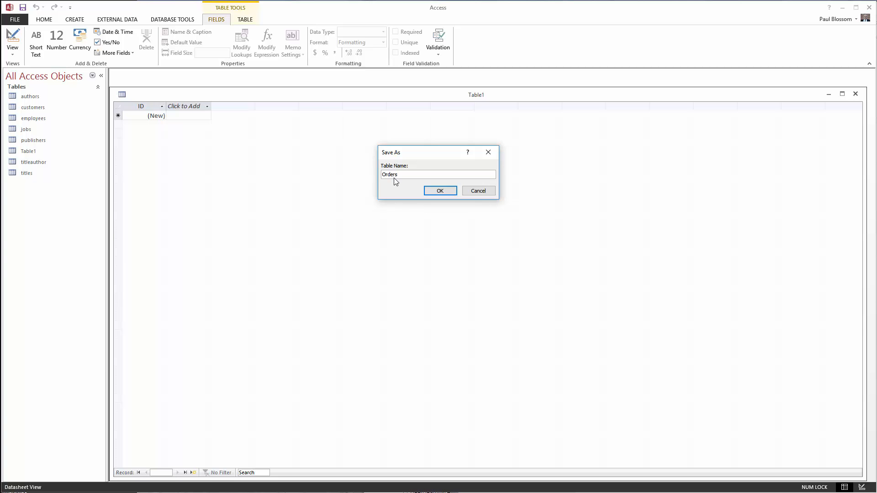
key("Return")
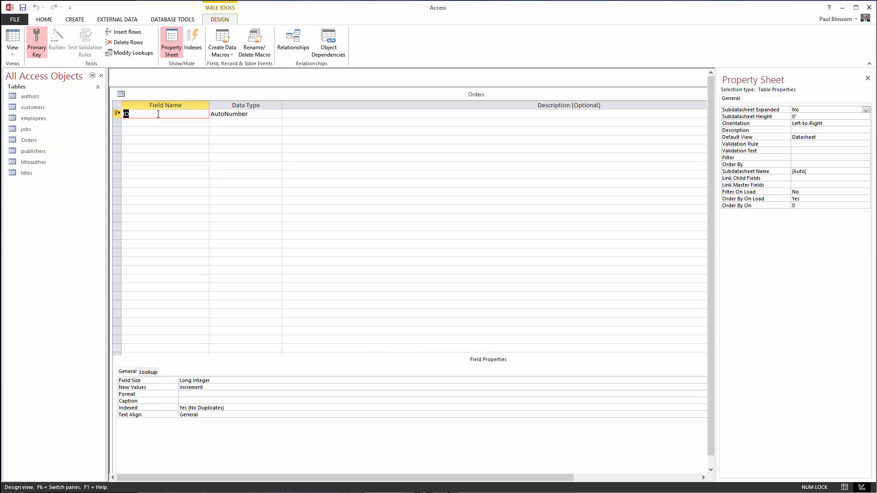
Rename the primary key field from ID to Order_ID, keeping its AutoNumber type.
left_click(133, 114)
type("Order_")
left_click(232, 113)
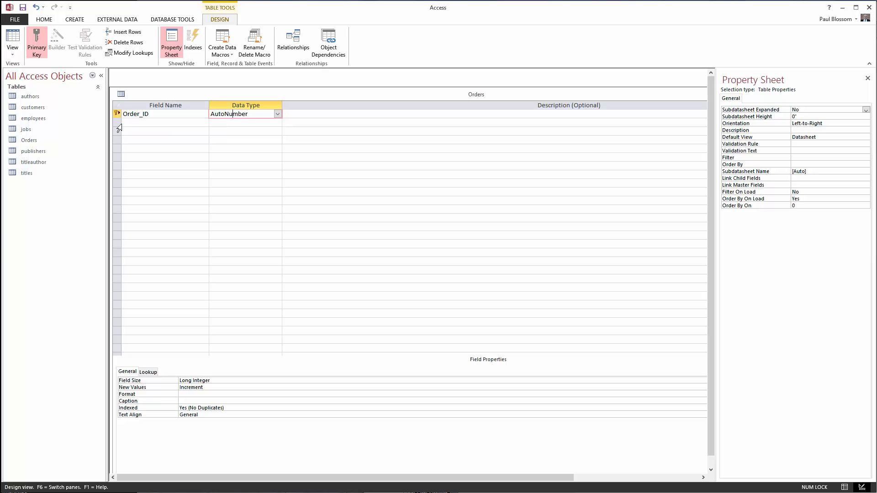
left_click(142, 123)
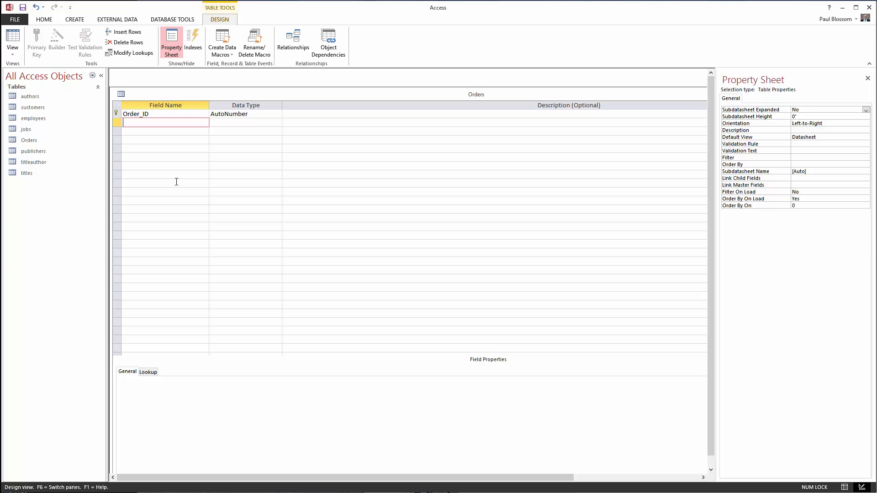
Add a Cust_ID field and set its data type to Number.
type("Cust_ID")
left_click(227, 122)
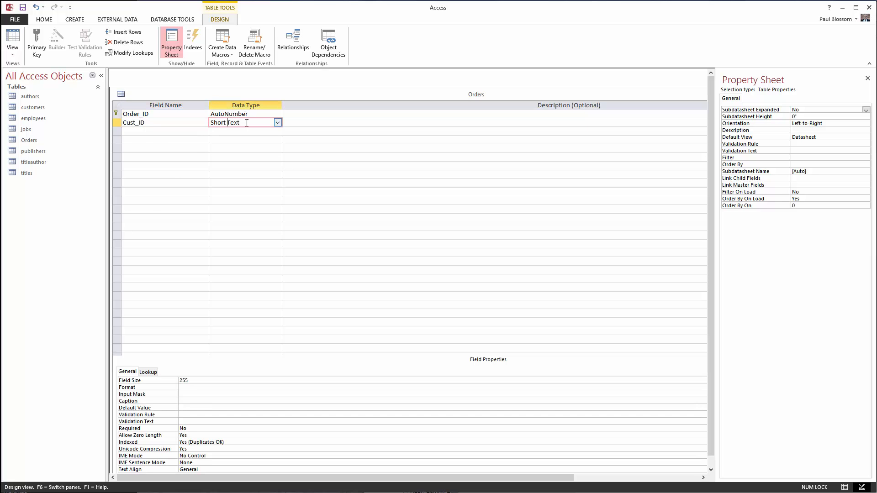
left_click(277, 123)
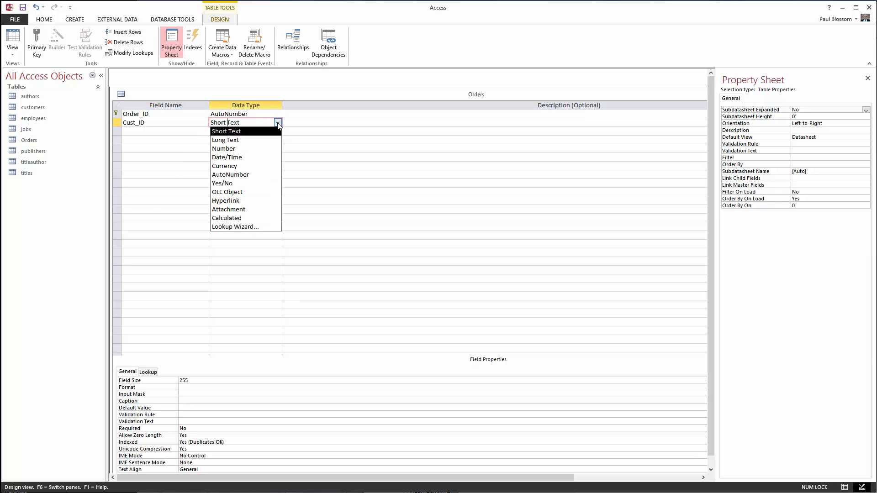
left_click(265, 149)
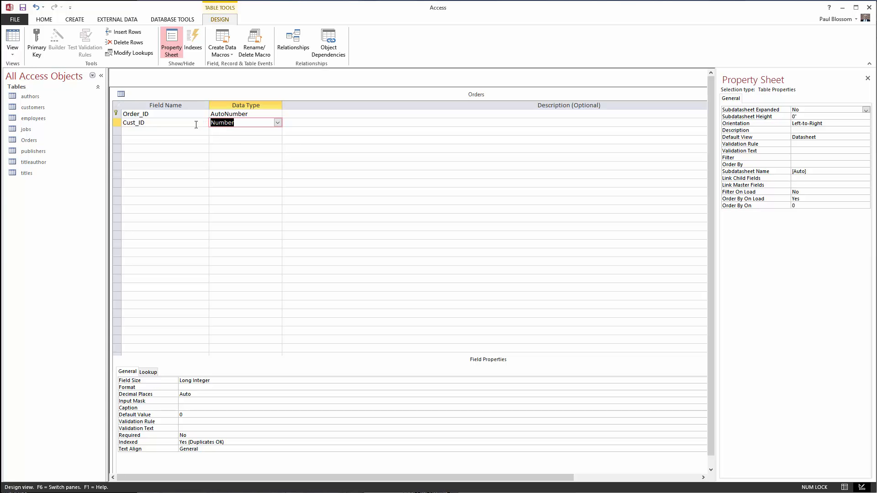
Add an Order_Date field and set its data type to Date/Time.
left_click(146, 130)
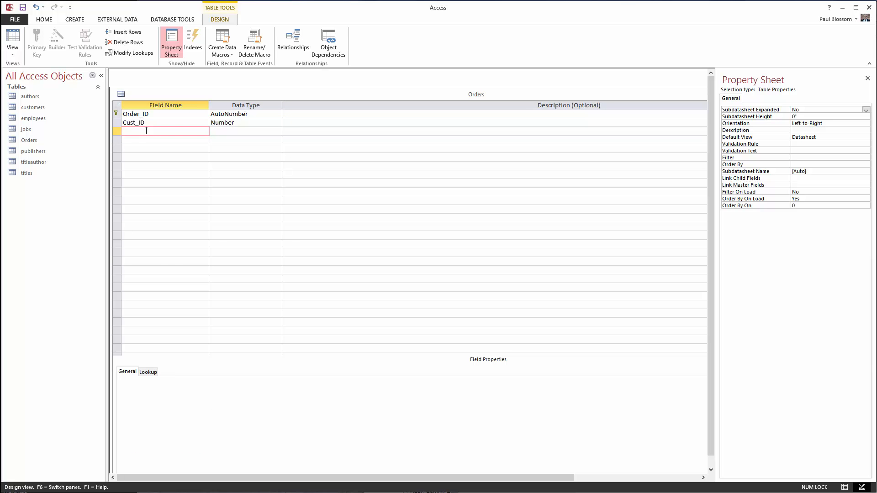
type("Order_Date")
left_click(229, 133)
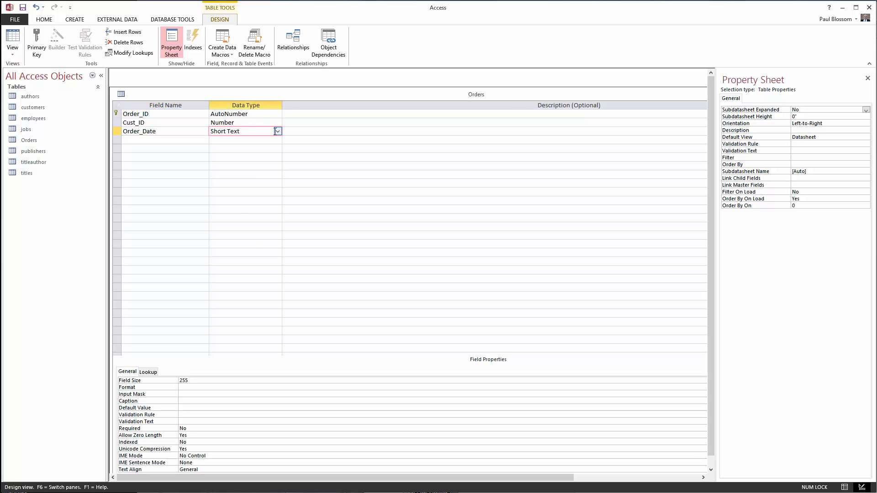
left_click(277, 132)
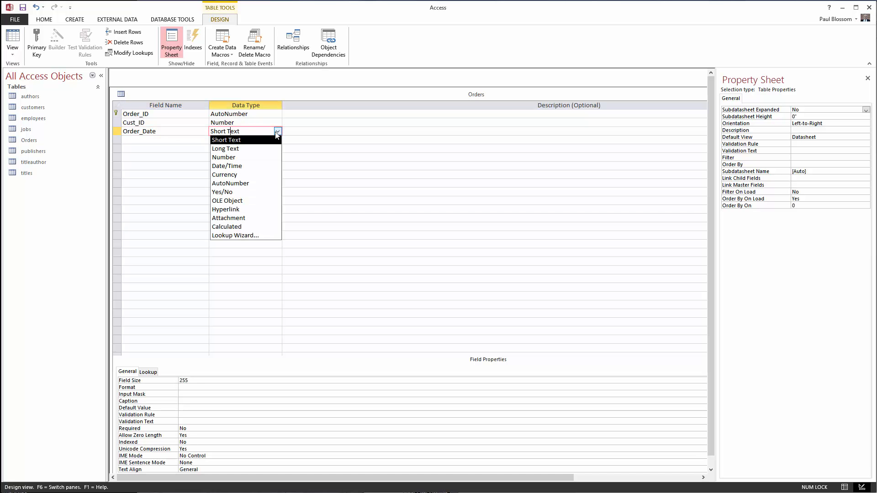
left_click(267, 167)
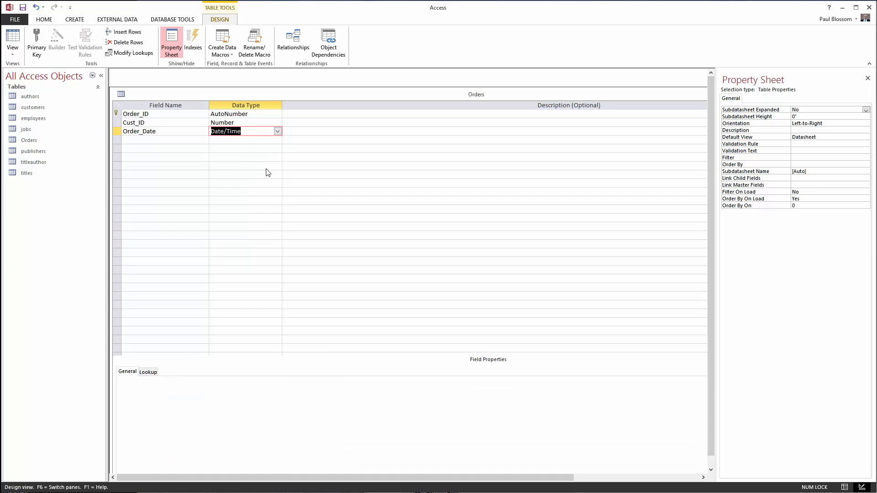
left_click(172, 139)
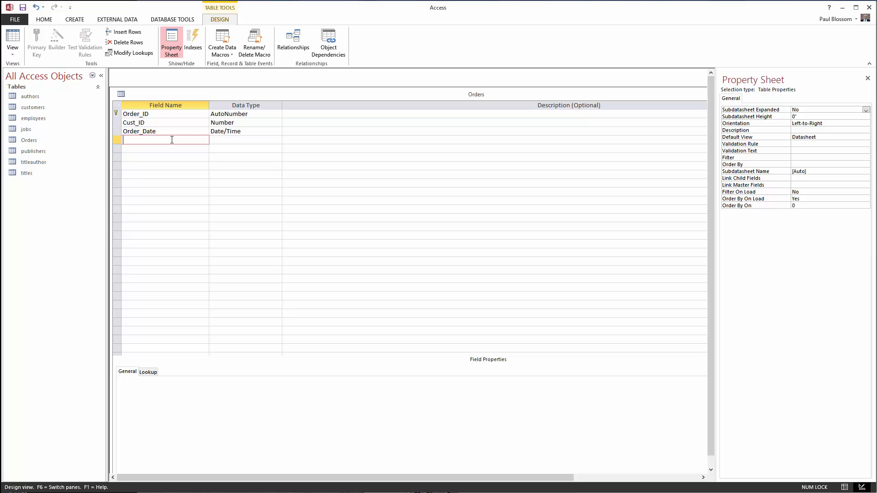
Add a Shipping_Address field with the Short Text data type.
type("Shipping_Address")
left_click(221, 140)
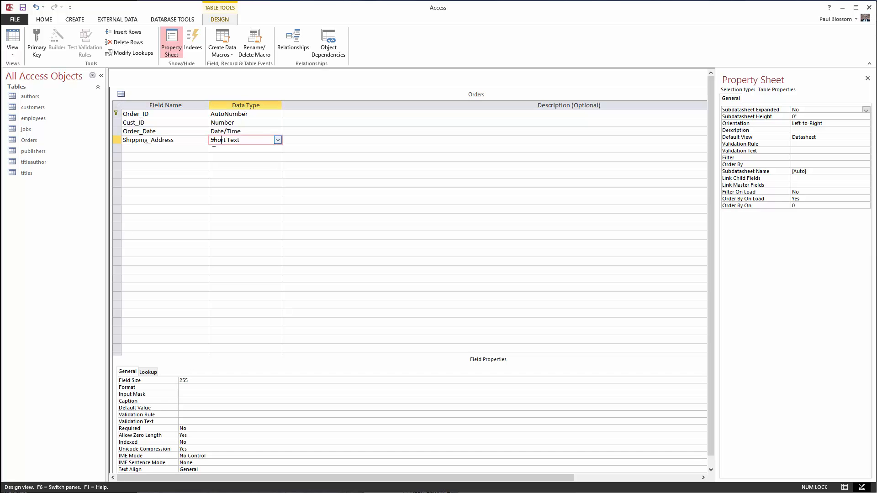
left_click(182, 146)
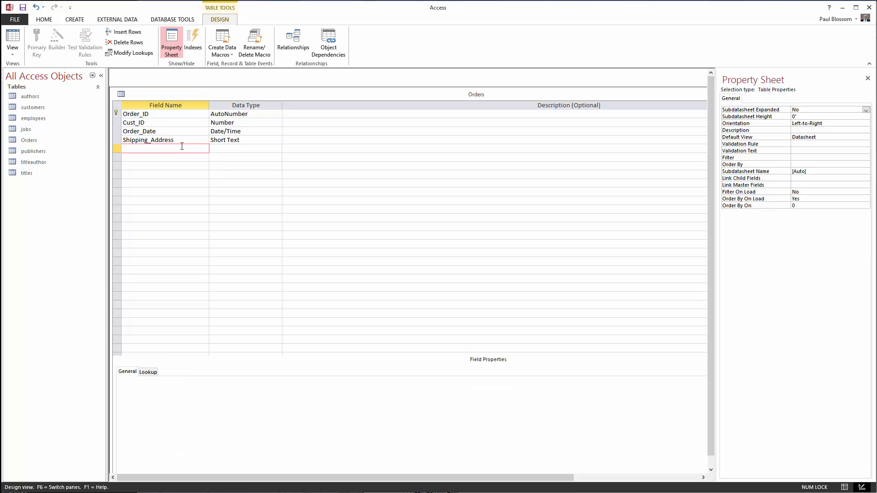
Add a Payment_Type field with the Short Text data type.
type("Payment_Type")
left_click(241, 149)
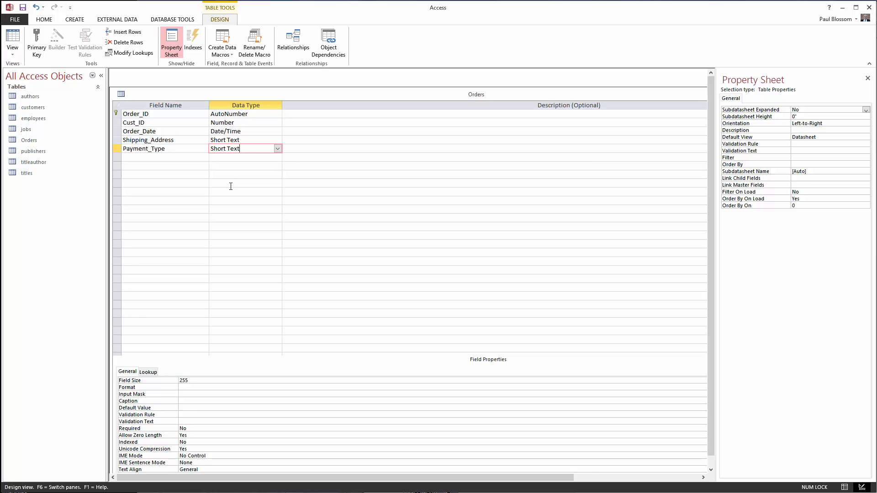
Close the Orders table, saving the changes to its design.
right_click(320, 94)
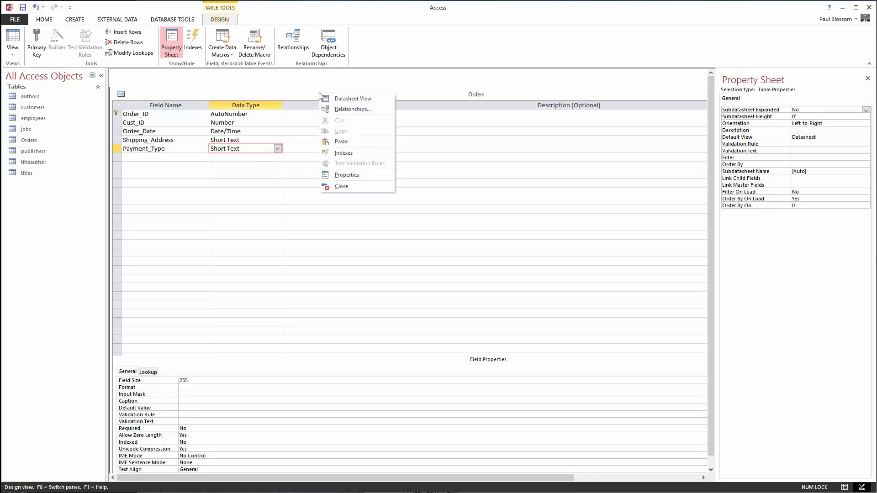
left_click(345, 184)
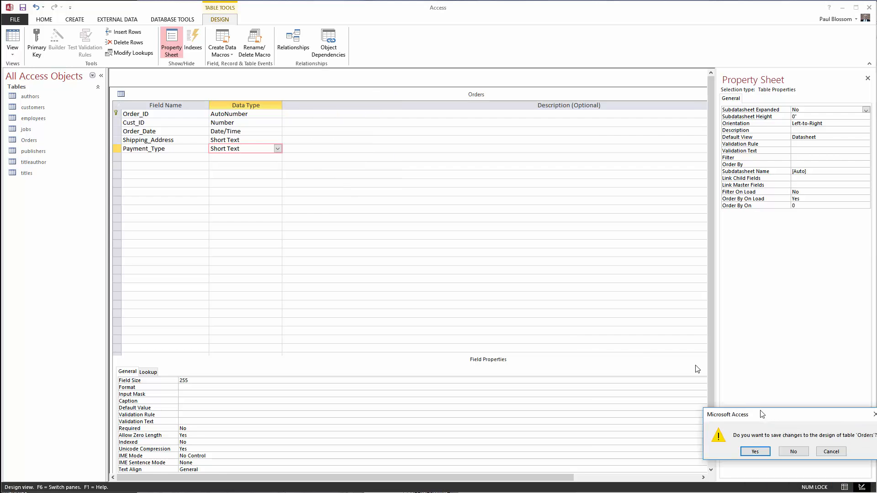
left_click(373, 186)
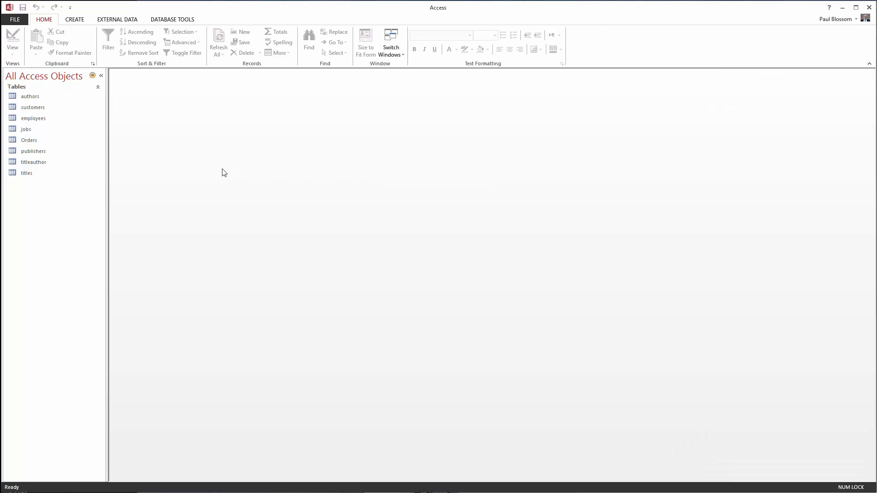
Create another new table, switch it to Design View, and save it as Order_Items.
left_click(76, 21)
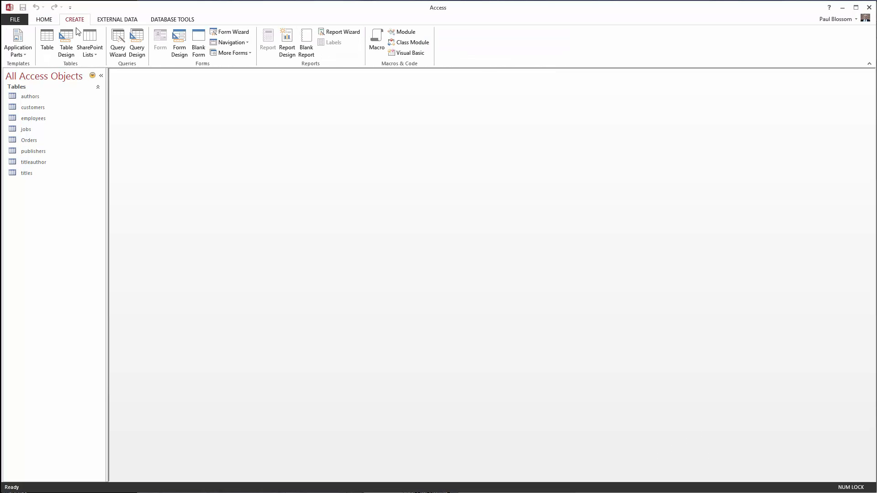
left_click(49, 40)
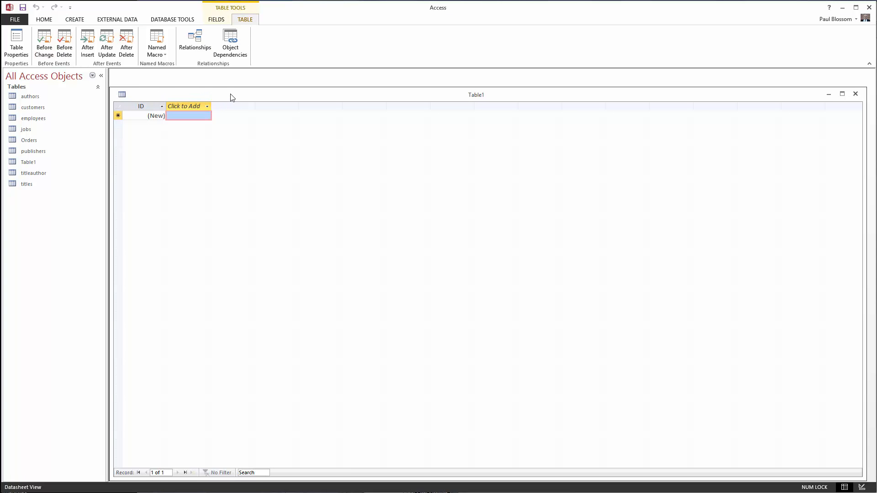
right_click(231, 94)
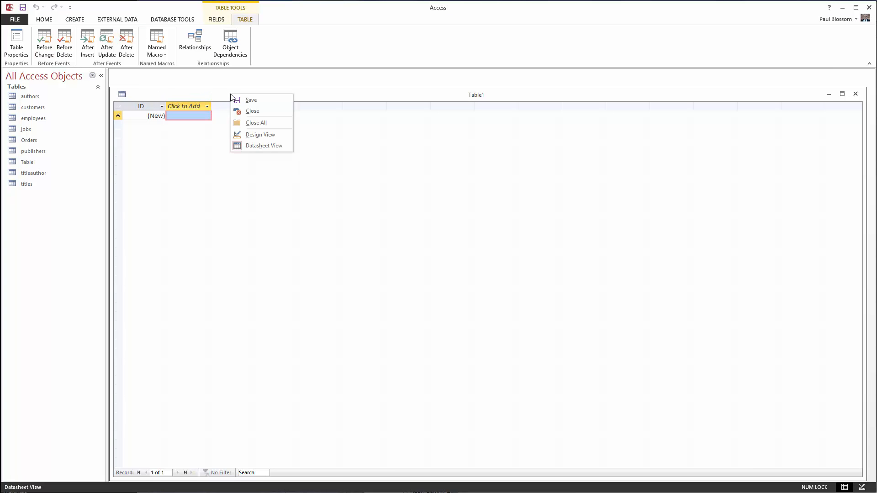
left_click(251, 136)
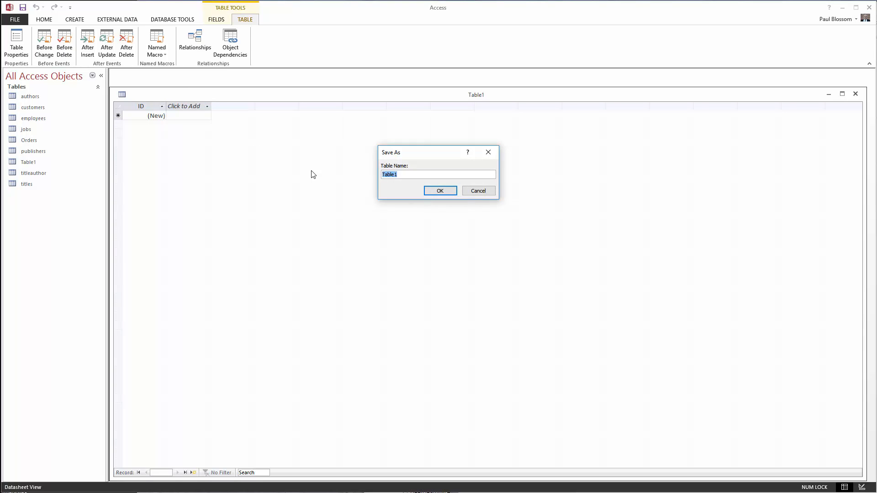
type("Order_Items")
left_click(440, 191)
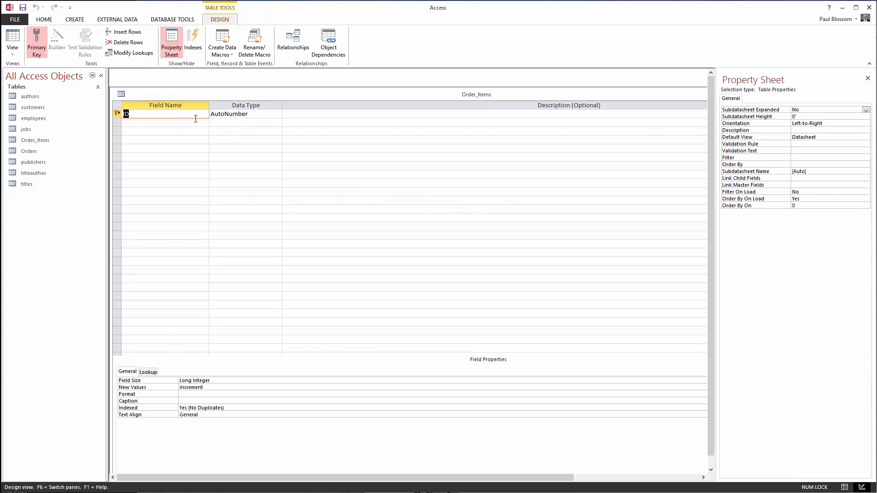
Add an Order_ID field below ID and set its data type to Number.
left_click(167, 123)
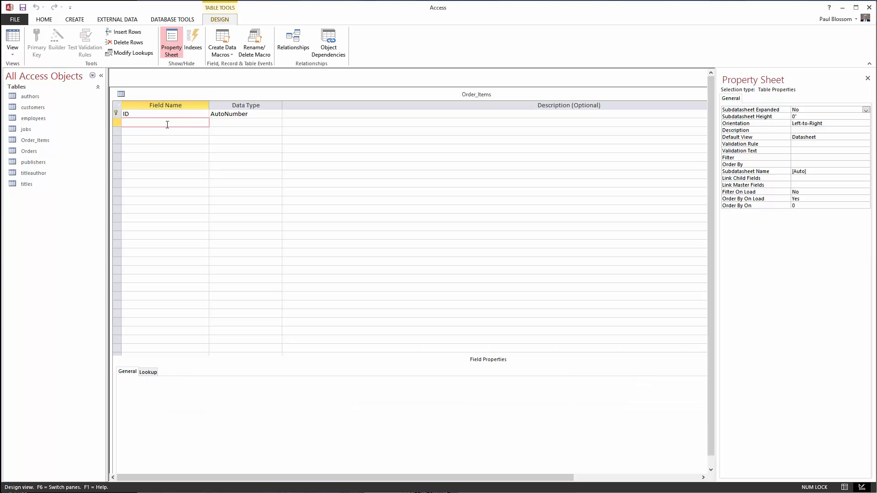
type("Order_ID")
left_click(221, 122)
left_click(278, 123)
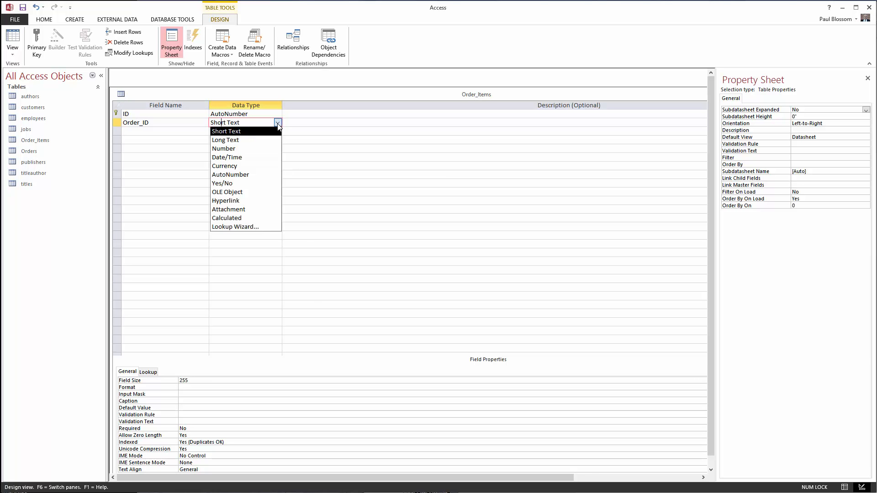
left_click(259, 149)
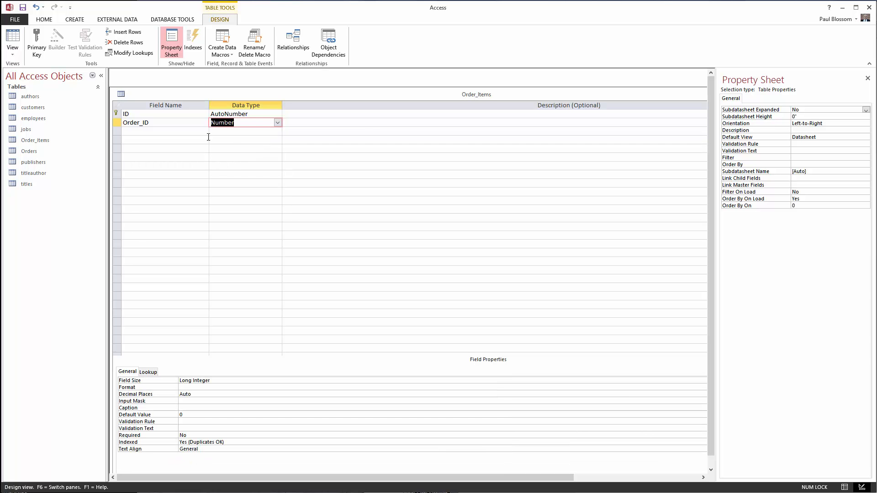
Add a Title_ID field and set its data type to Number.
left_click(154, 134)
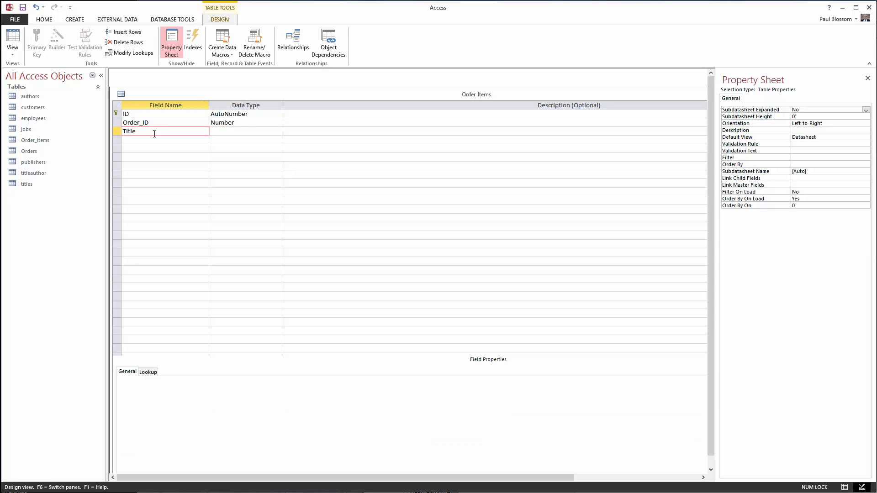
type("Title_ID")
left_click(214, 132)
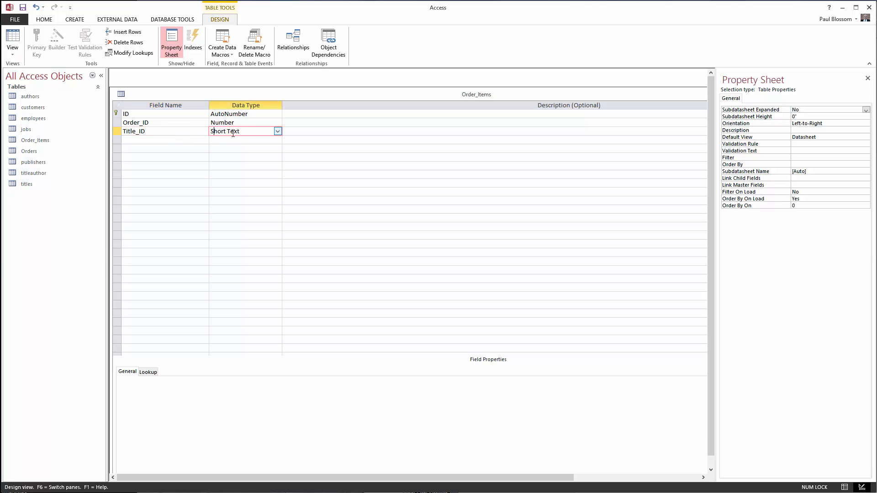
left_click(278, 132)
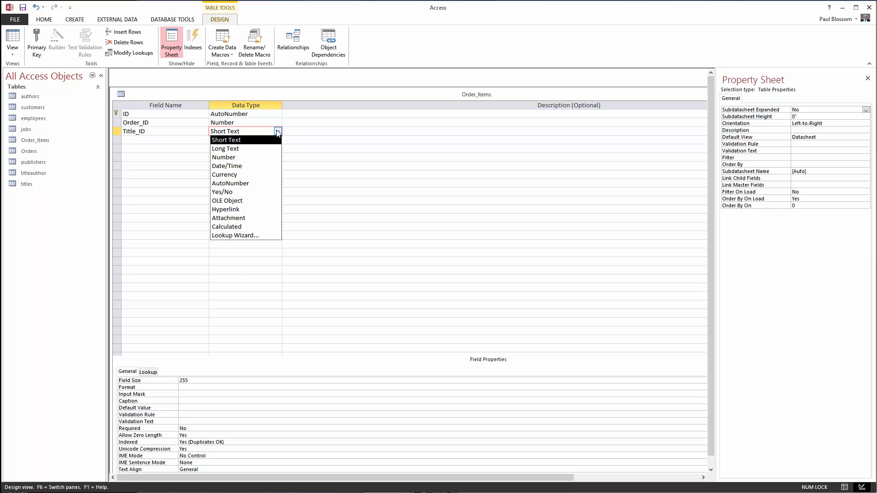
left_click(272, 157)
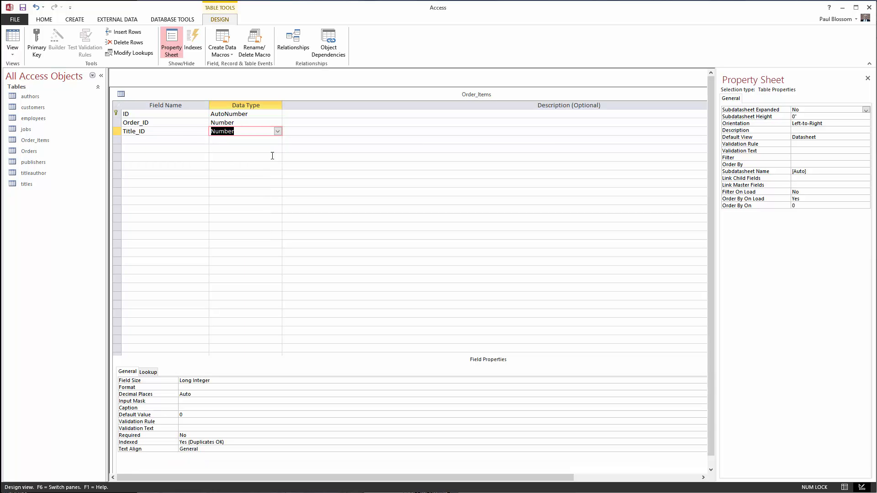
left_click(180, 140)
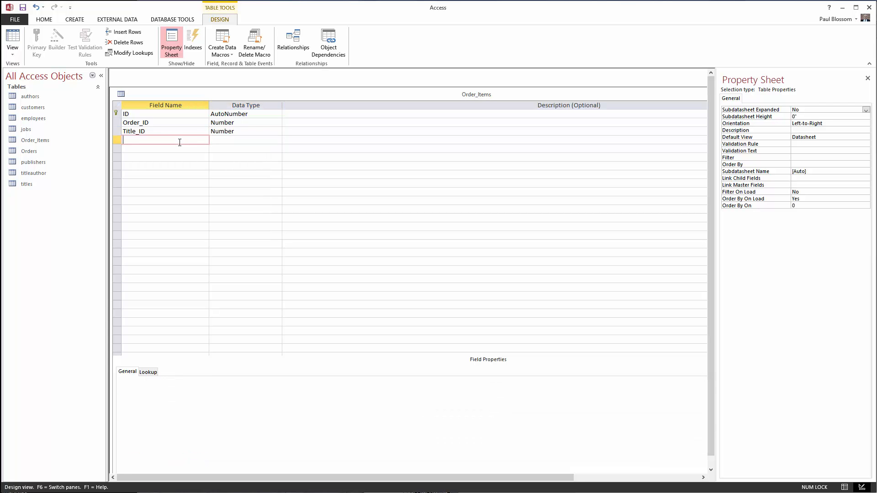
Add a Quantity field below Title_ID and set its data type to Number.
type("Quantity")
left_click(221, 139)
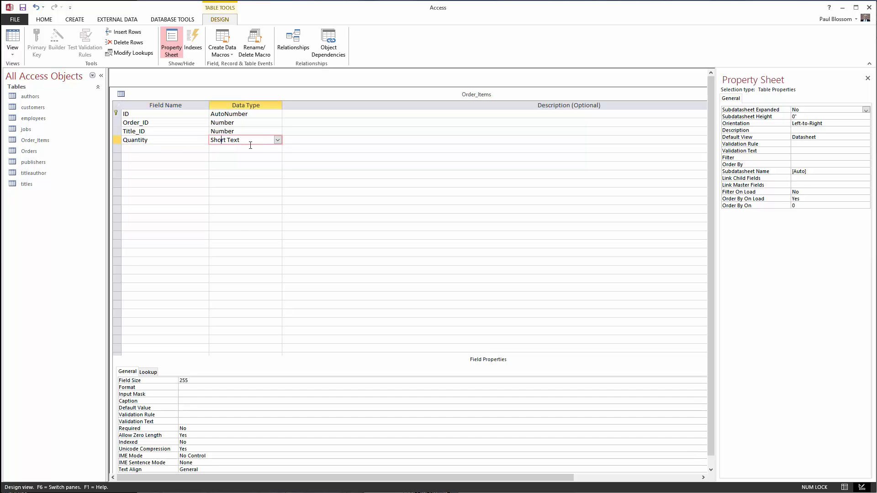
left_click(277, 140)
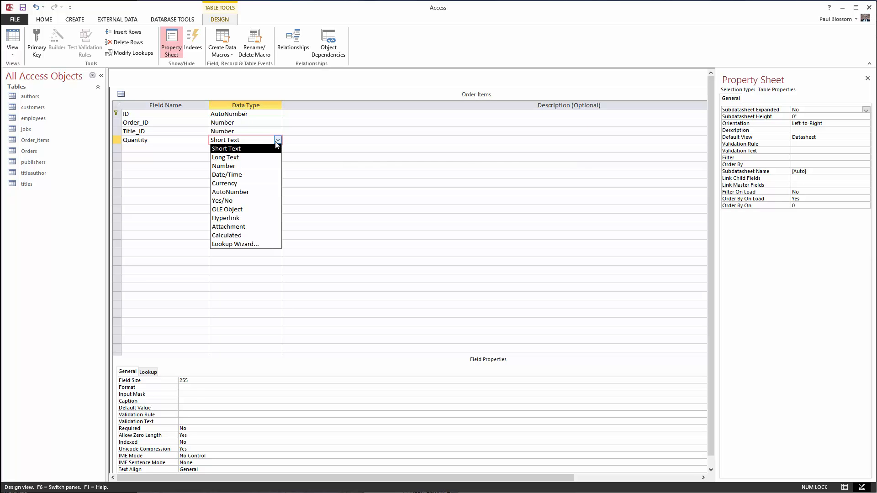
left_click(257, 167)
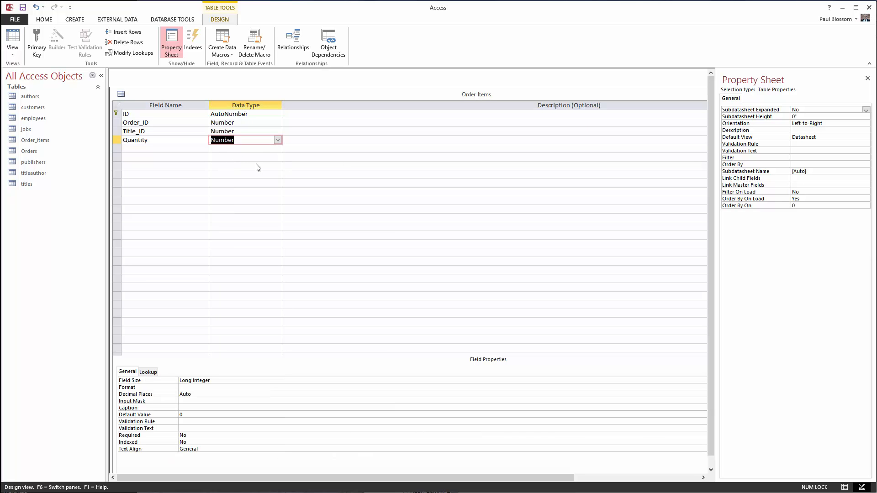
Close the Order_Items table, saving the changes to its design.
right_click(317, 94)
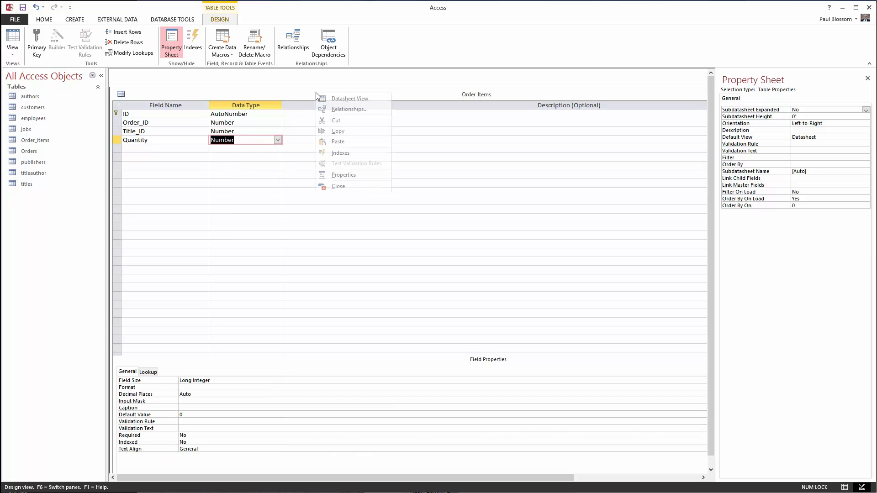
left_click(339, 188)
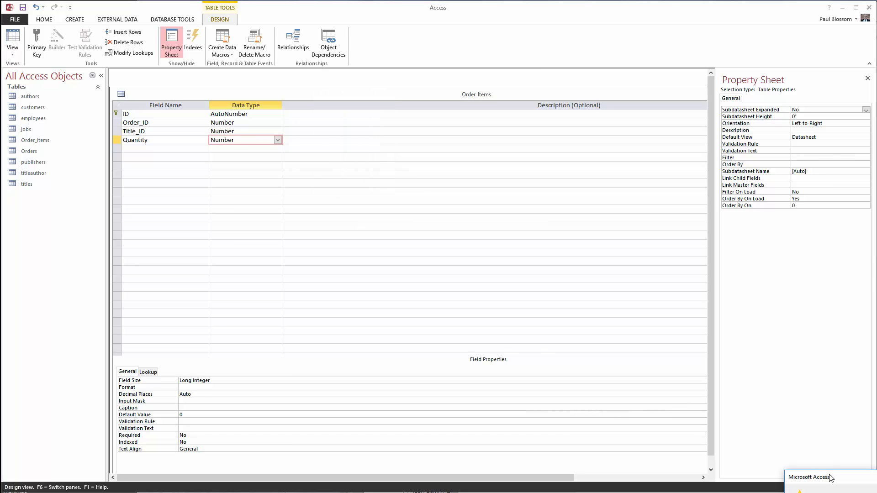
left_click_drag(830, 477, 328, 197)
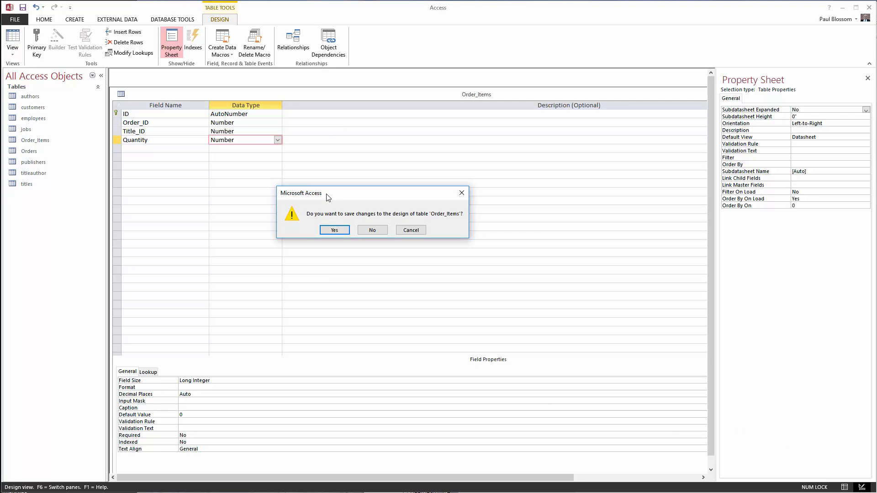
left_click(333, 230)
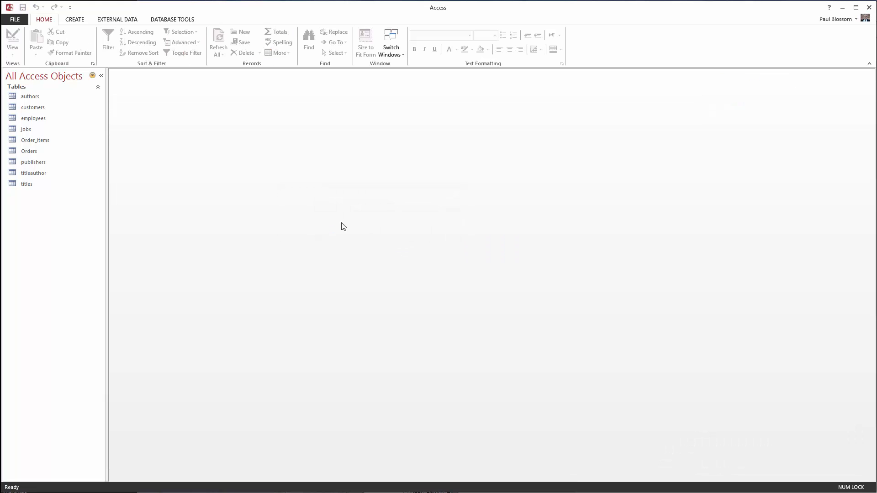
Open the Relationships window and add the Order_Items table to the layout.
left_click(174, 21)
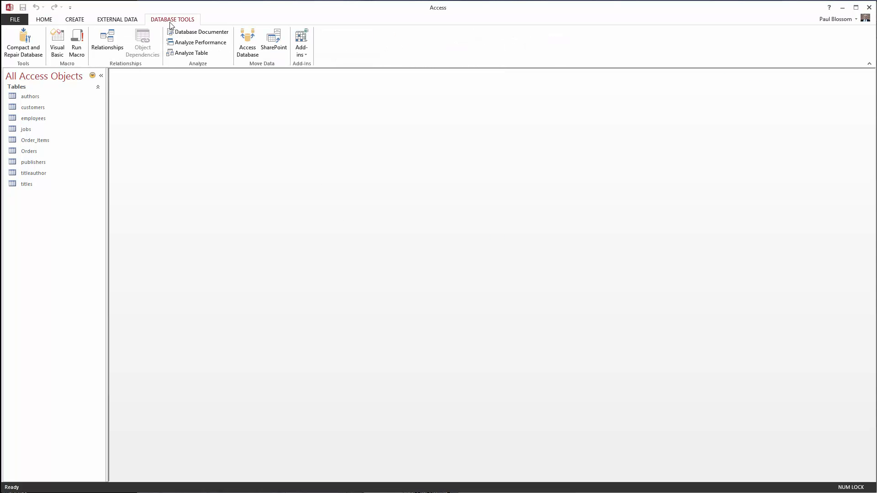
left_click(108, 36)
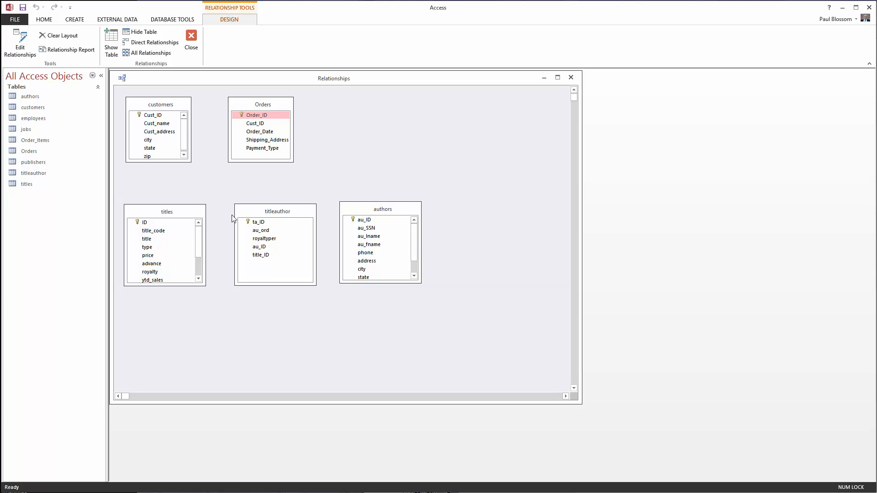
right_click(342, 138)
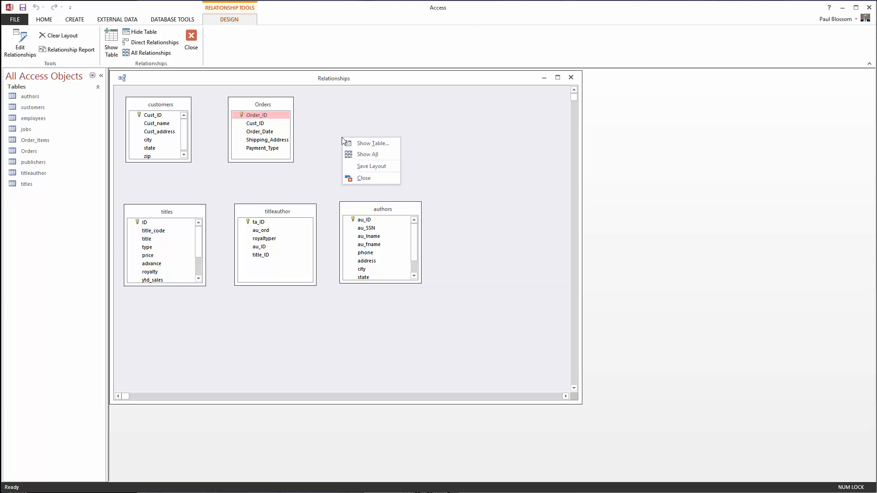
left_click(364, 145)
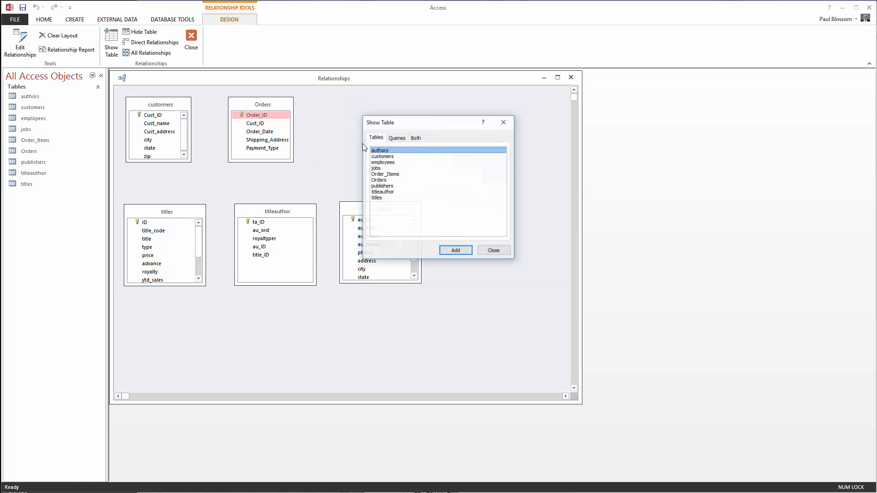
left_click(381, 175)
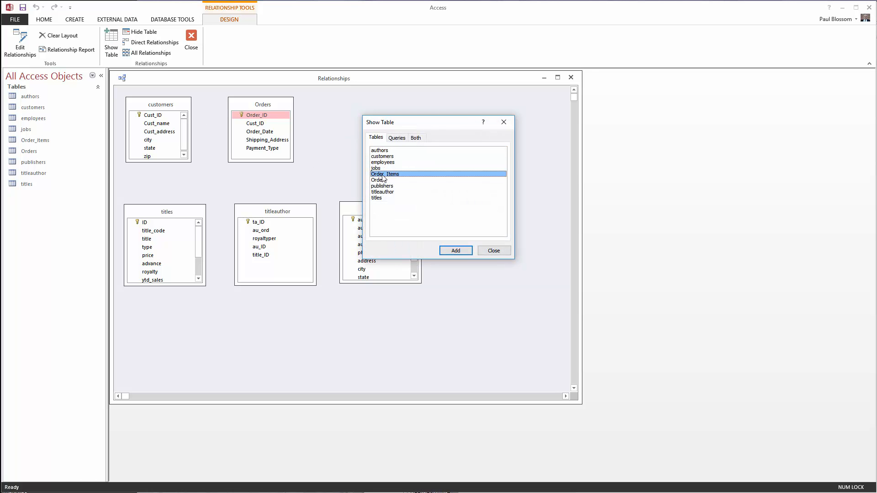
left_click(450, 250)
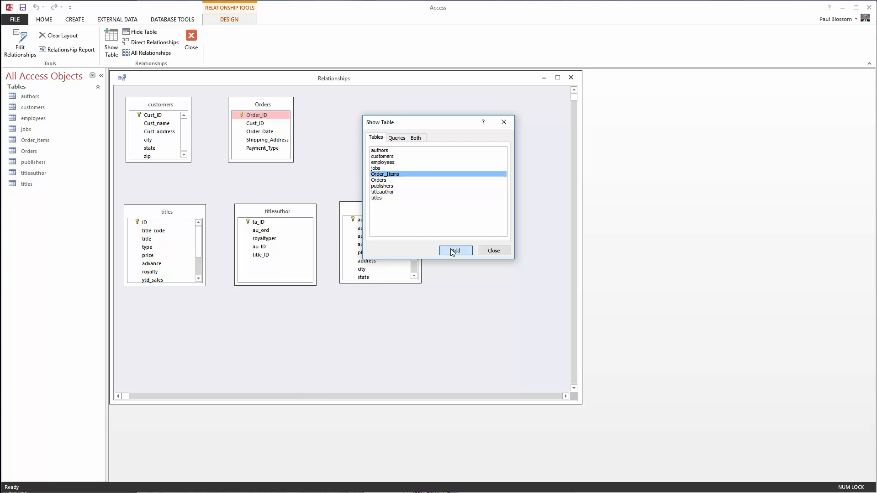
left_click(491, 251)
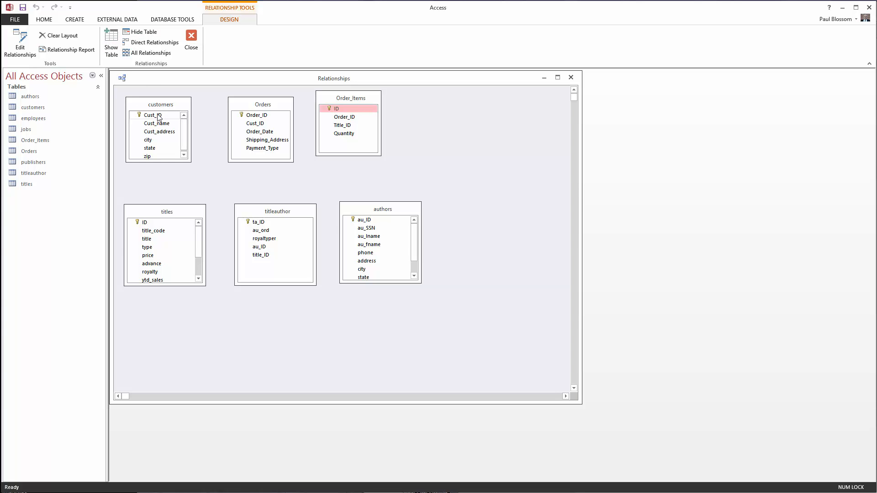
Create relationships linking customers Cust_ID to Orders Cust_ID, and Orders Order_ID to Order_Items Order_ID.
left_click_drag(159, 118, 255, 124)
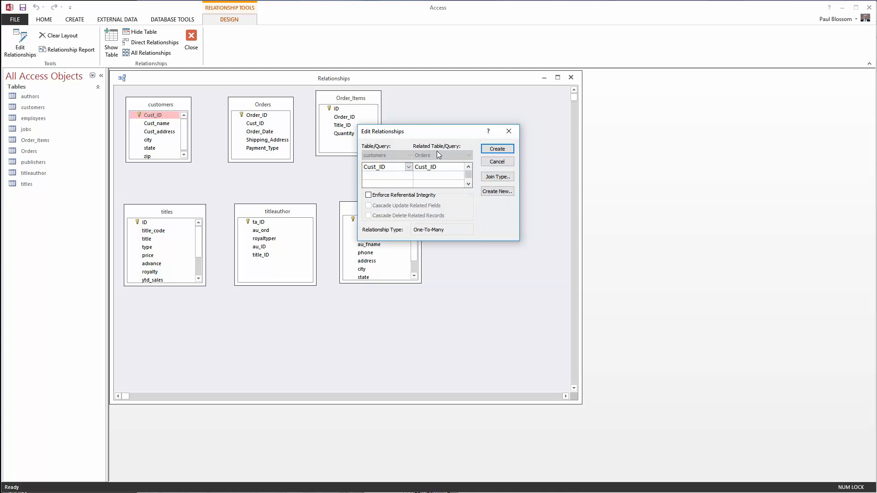
left_click(492, 148)
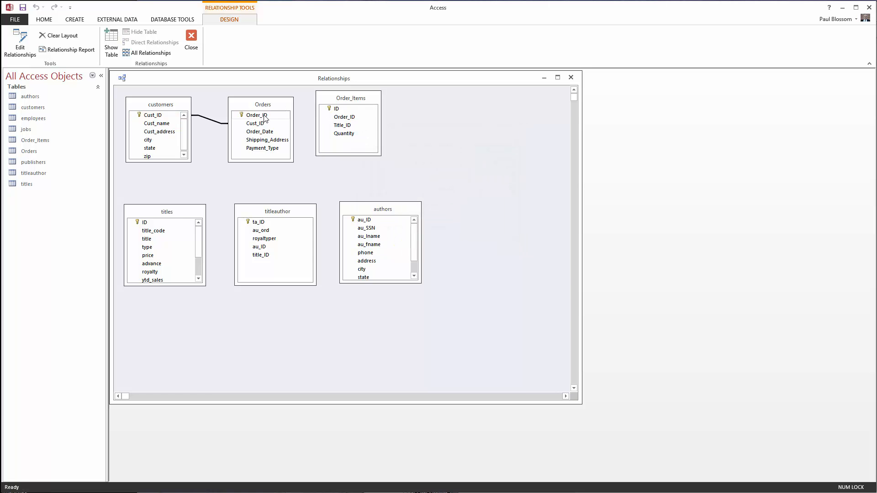
left_click_drag(265, 118, 346, 121)
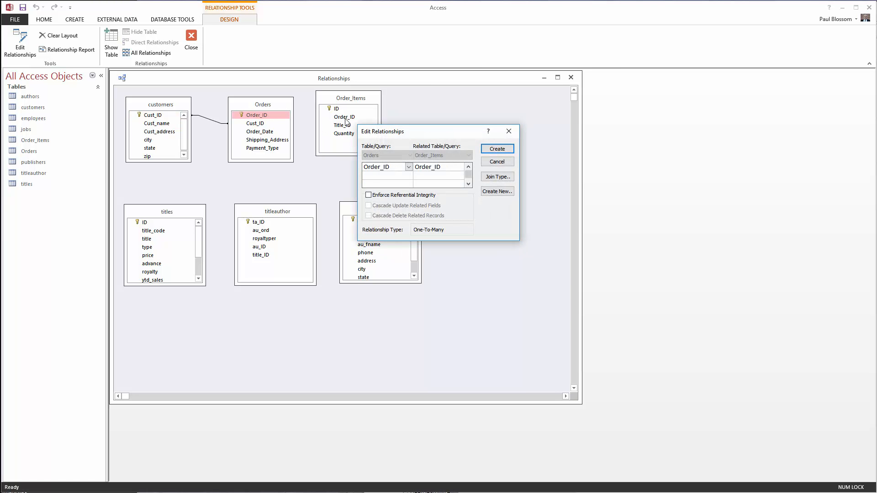
left_click(489, 148)
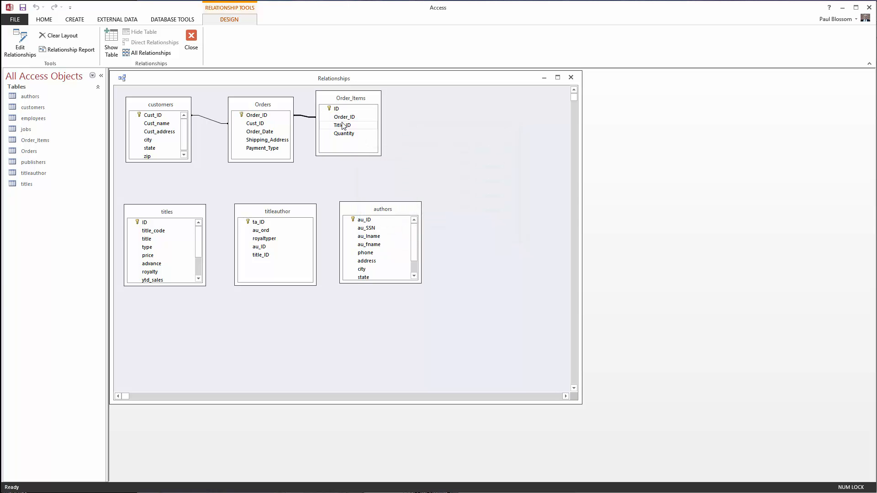
Create relationships linking titles ID to Order_Items Title_ID and to titleauthor title_ID.
left_click_drag(343, 126, 160, 227)
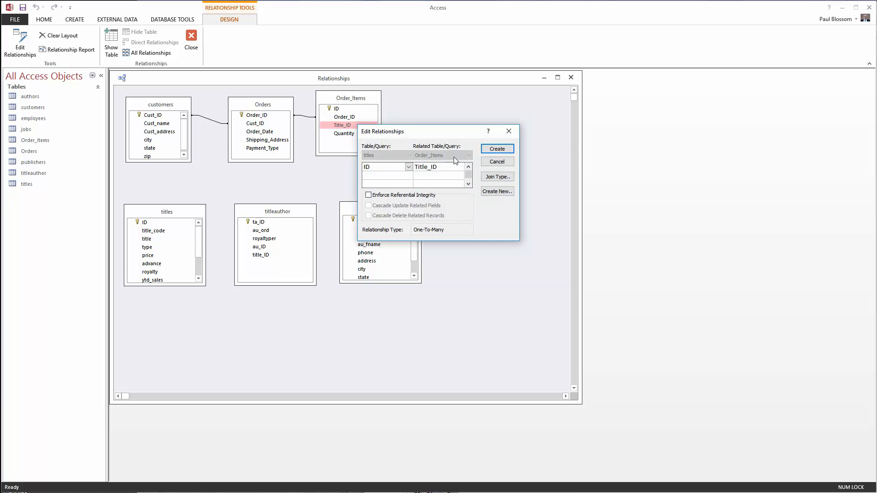
left_click(496, 150)
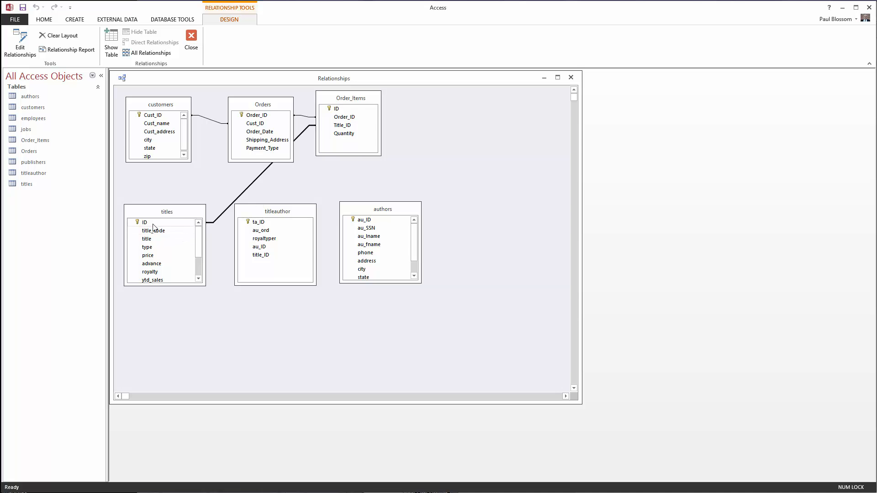
left_click_drag(153, 227, 263, 258)
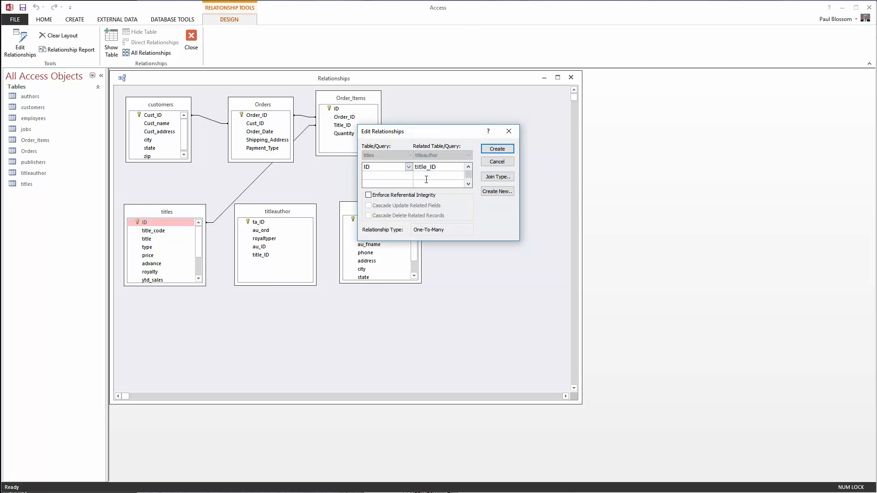
left_click(495, 150)
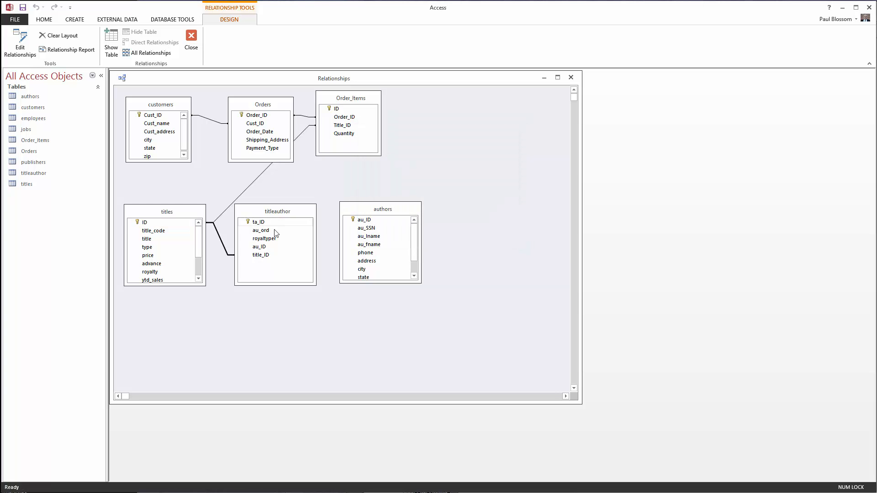
Link authors au_ID to titleauthor au_ID, then close the Relationships window, saving its layout.
left_click_drag(259, 249, 364, 221)
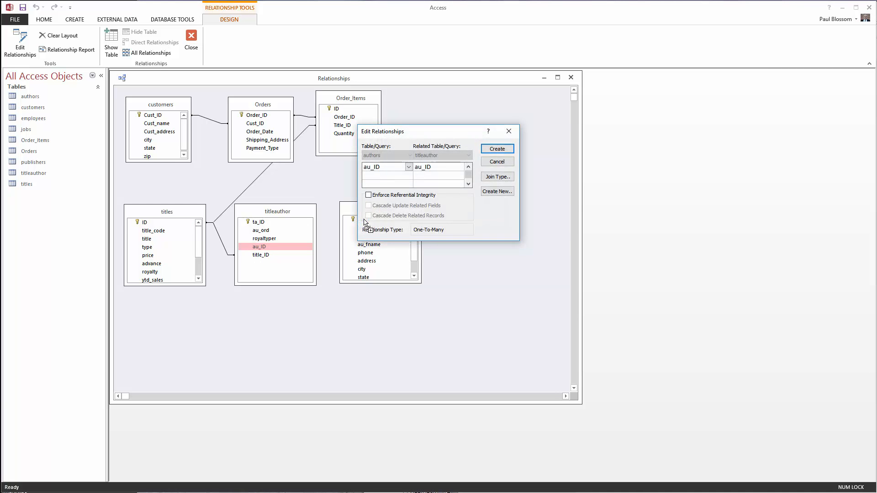
left_click(496, 150)
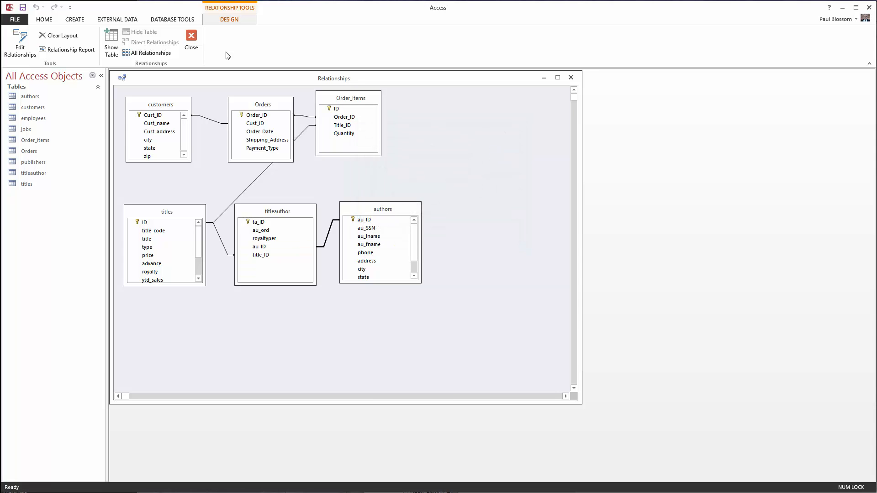
left_click(188, 37)
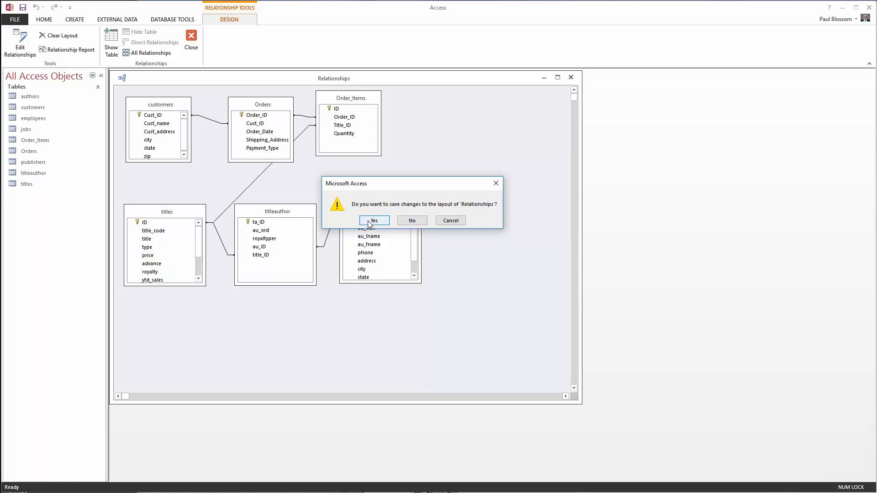
left_click(373, 221)
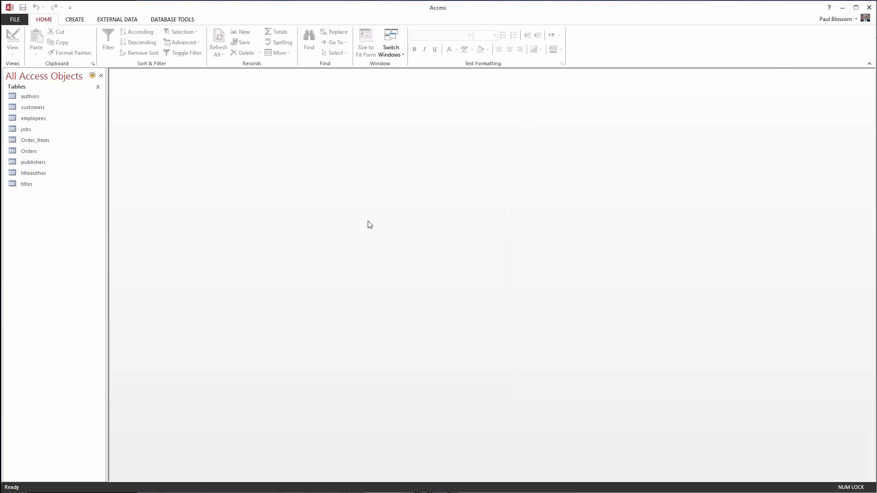